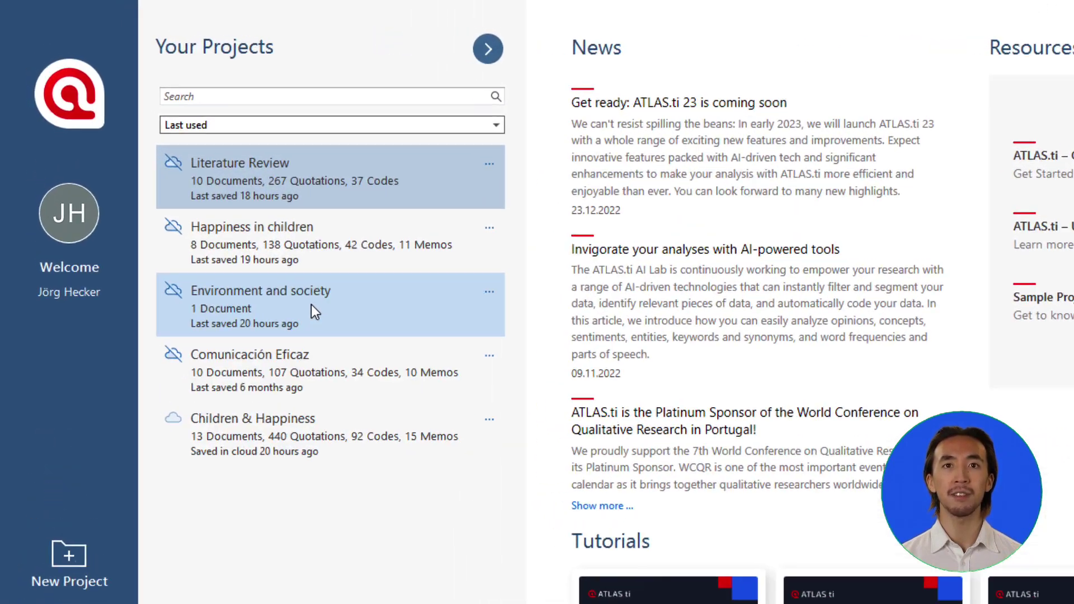
# Upload the Environment and society project to the cloud and begin inviting a member to it.
pyautogui.rightClick(240, 240)
pyautogui.click(418, 370)
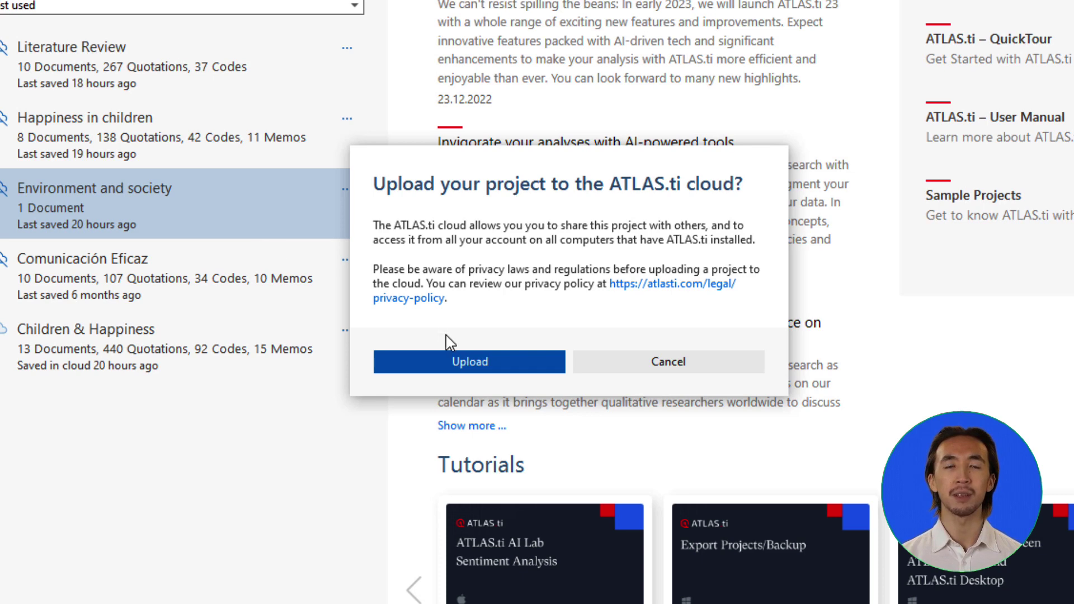
pyautogui.click(462, 358)
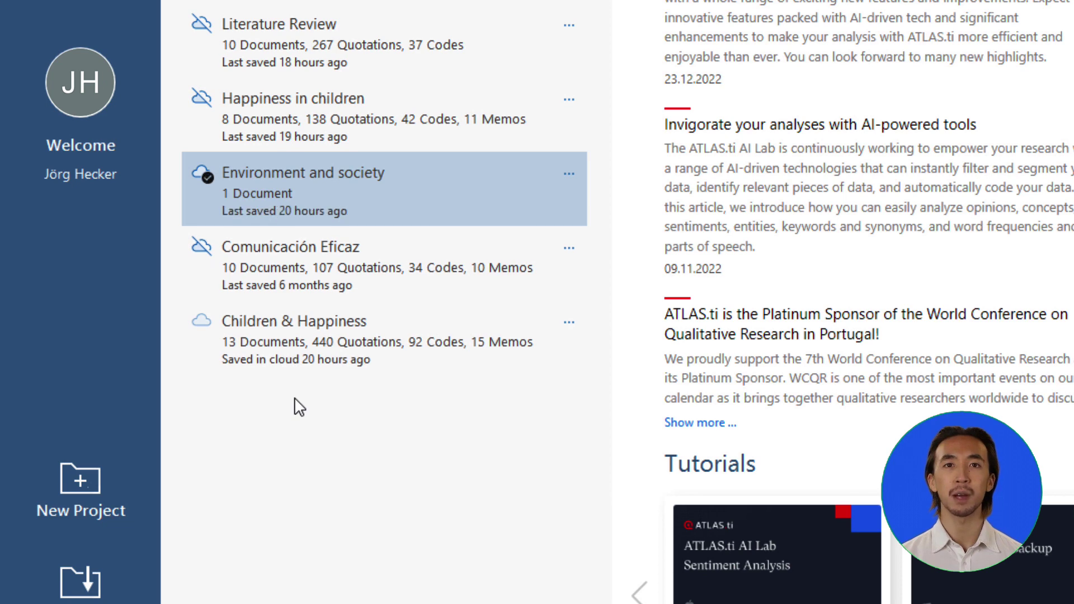
pyautogui.rightClick(415, 196)
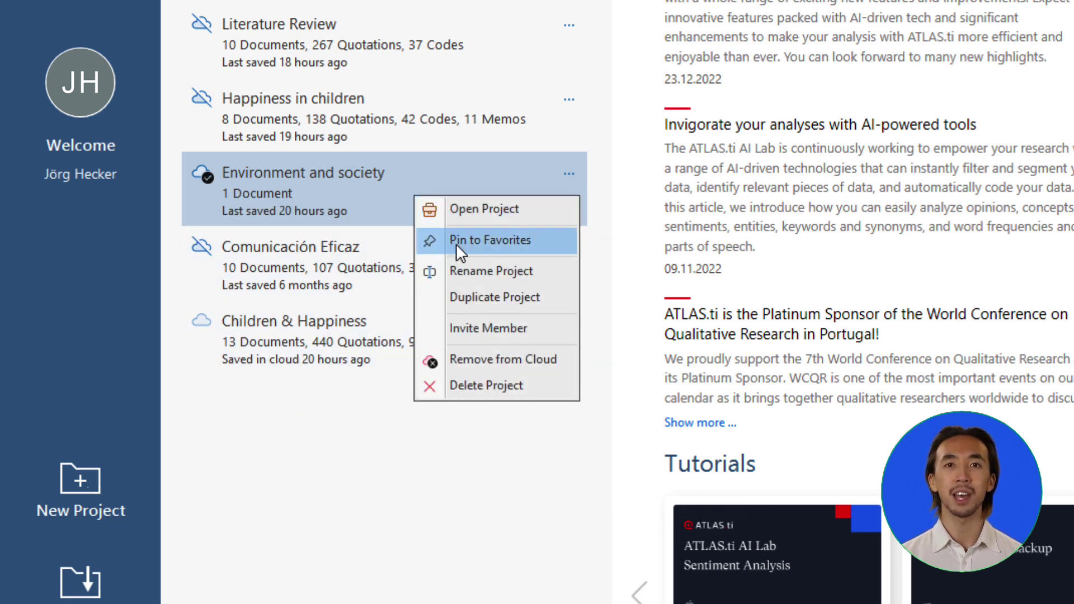
pyautogui.click(492, 327)
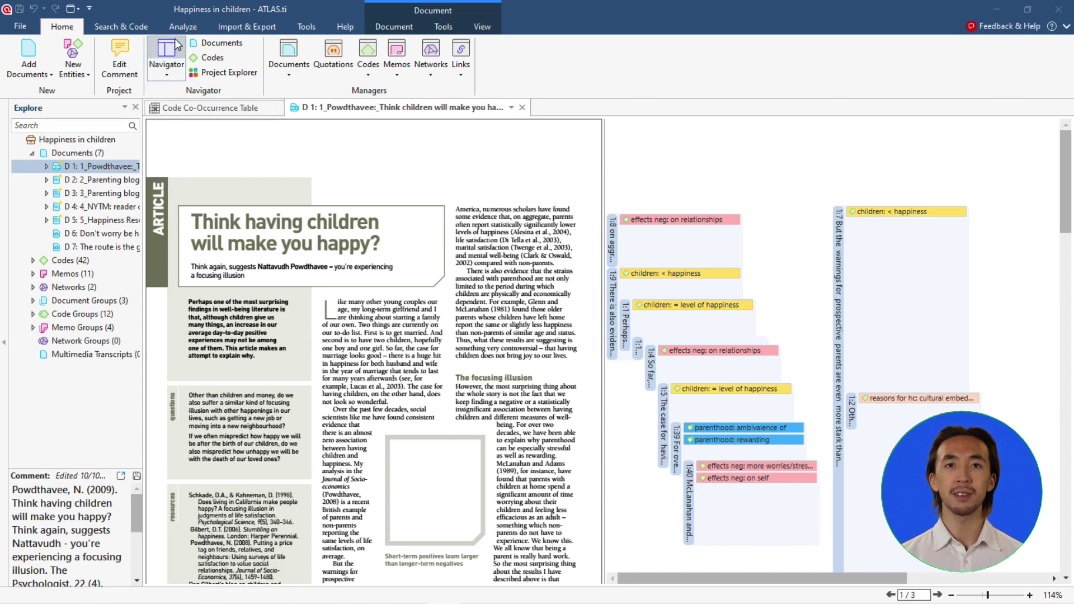
# Create a new code co-occurrence table and display it as a force-directed graph.
pyautogui.click(180, 28)
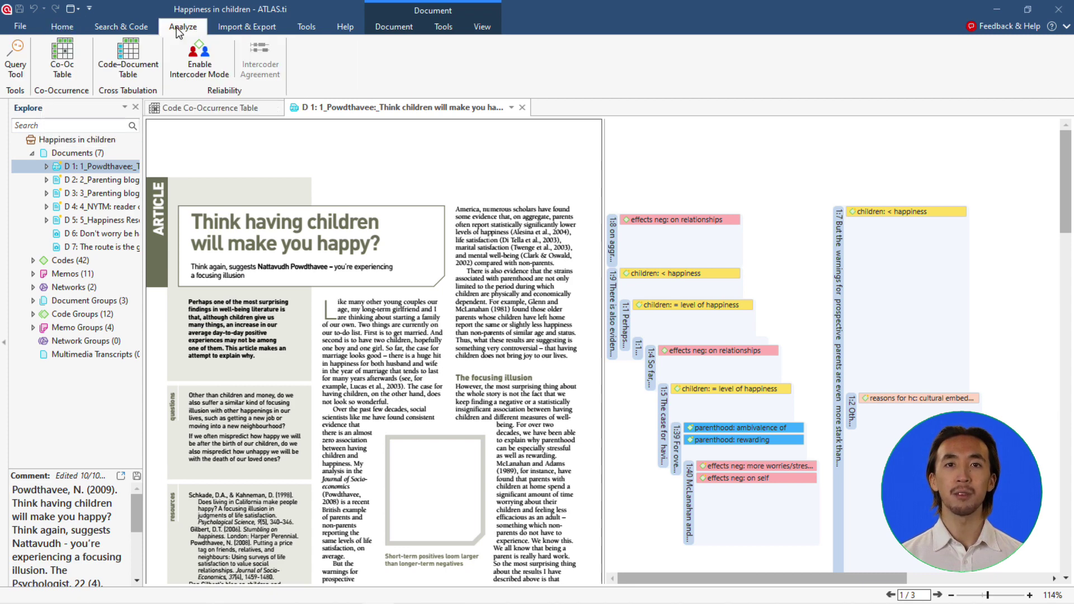
pyautogui.click(60, 56)
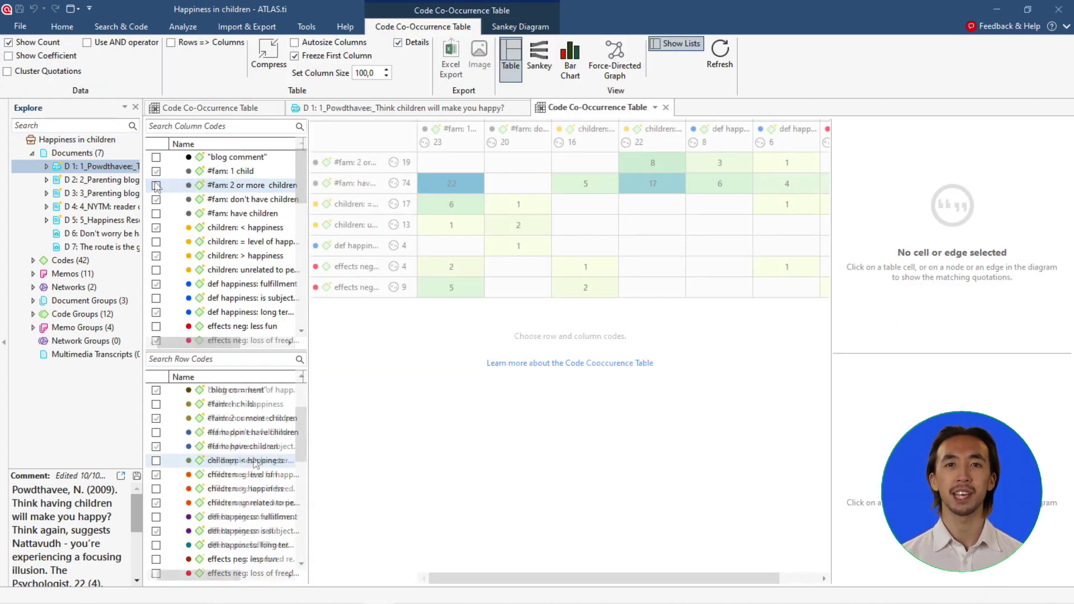
pyautogui.click(631, 63)
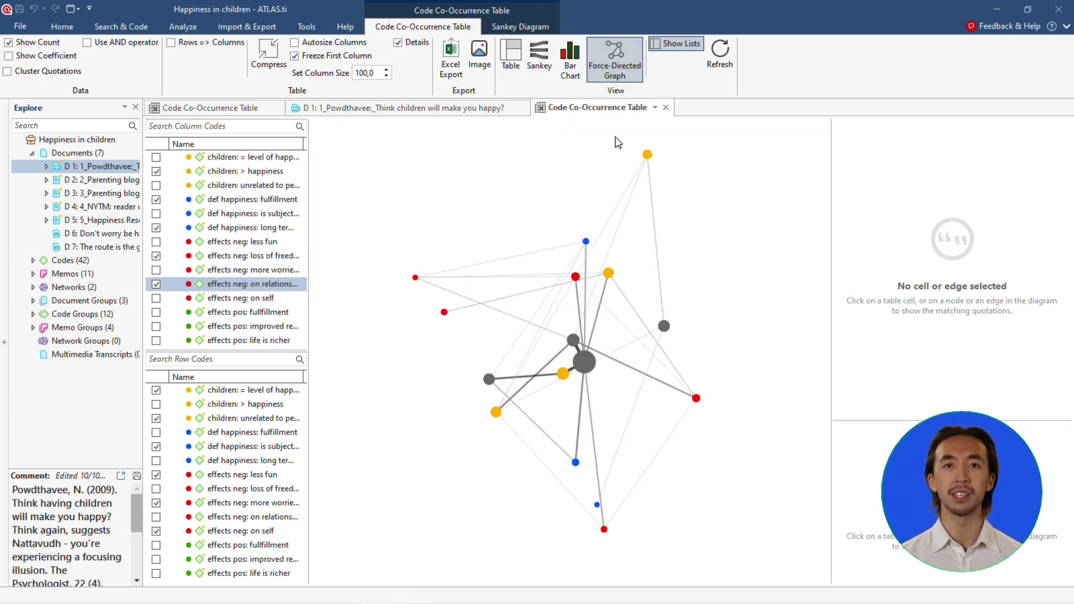
# Rearrange the graph and list quotations for #fam: 1 child and #fam: don't have children.
pyautogui.moveTo(579, 360); pyautogui.dragTo(538, 360)
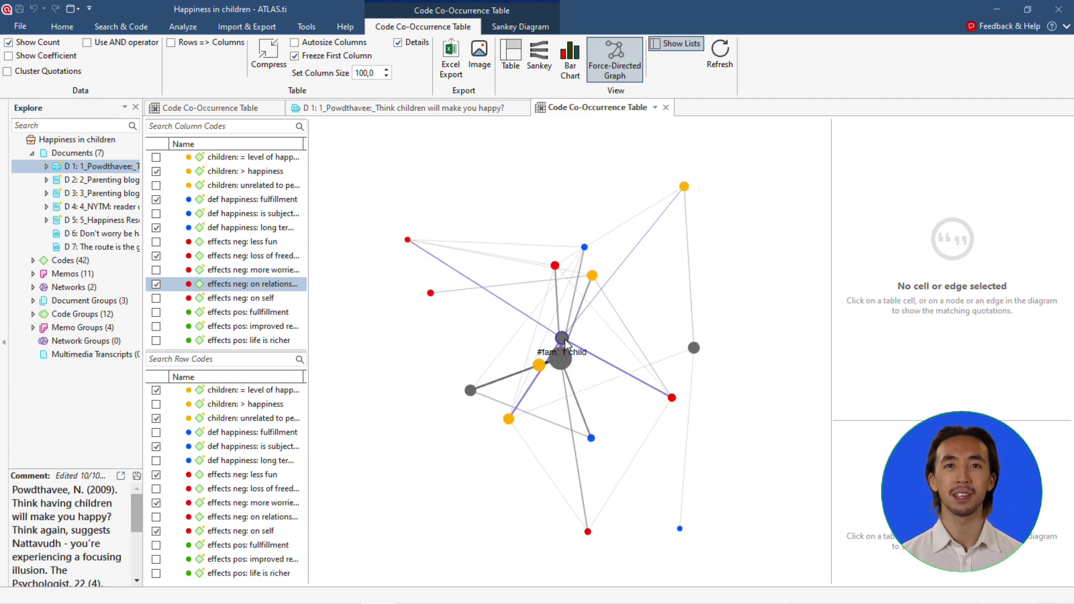
pyautogui.click(564, 338)
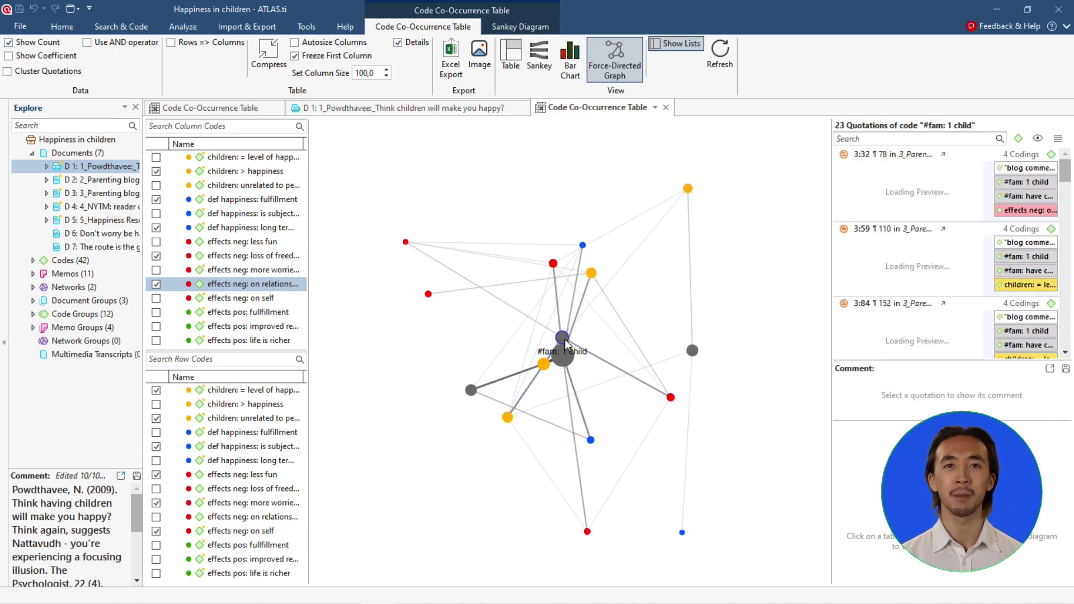
pyautogui.click(692, 352)
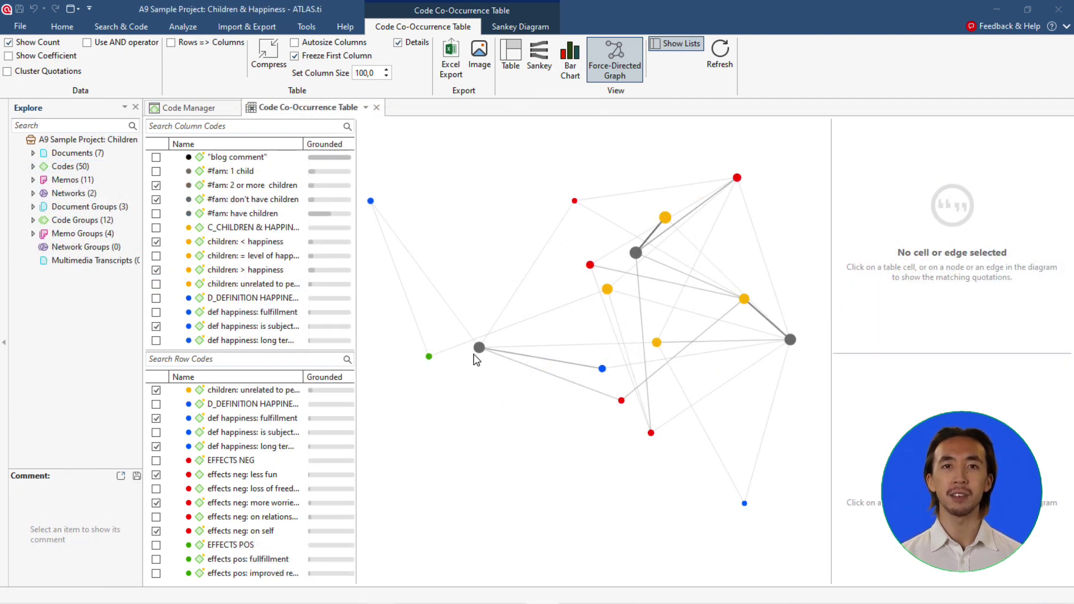
# Color the #fam: 2 or more children node red, then list #fam: don't have children quotations.
pyautogui.rightClick(479, 348)
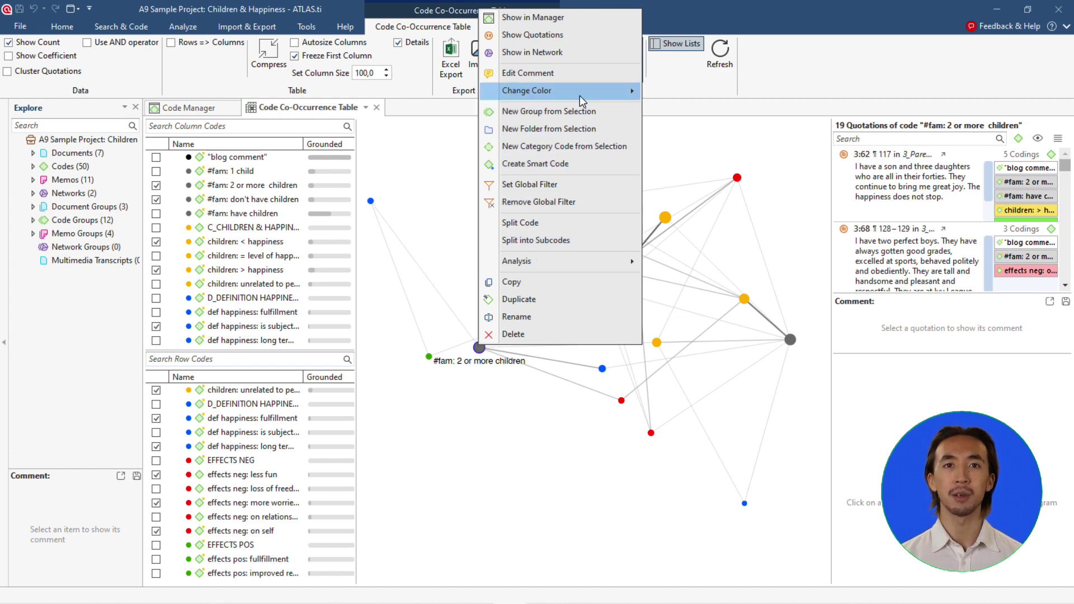
pyautogui.moveTo(580, 95)
pyautogui.click(680, 162)
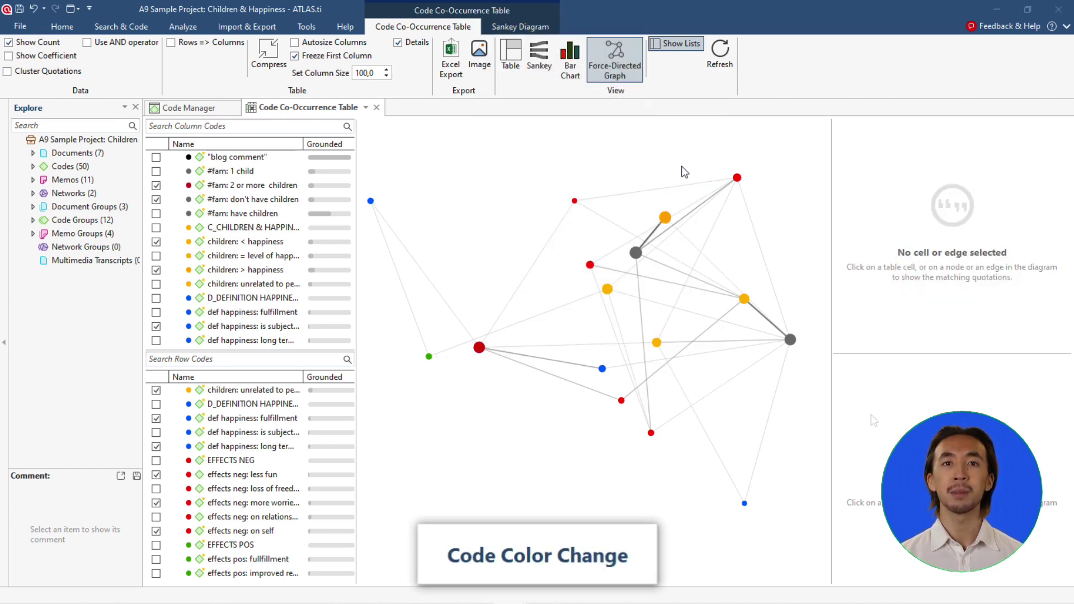
pyautogui.click(790, 339)
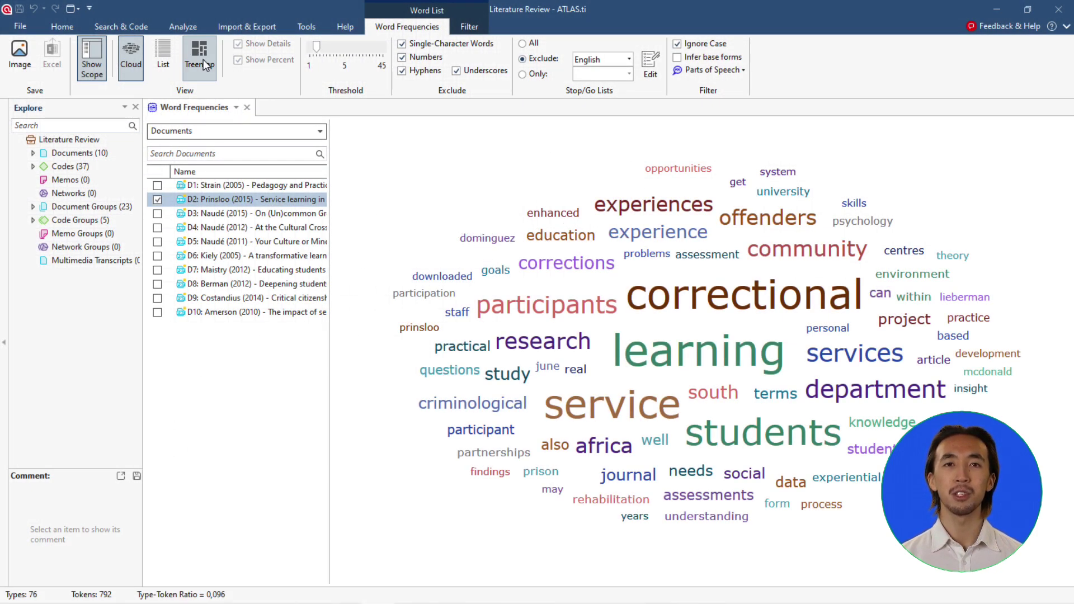
# Show Literature Review word frequencies as a treemap, then open the Document Manager and Code Manager.
pyautogui.click(203, 59)
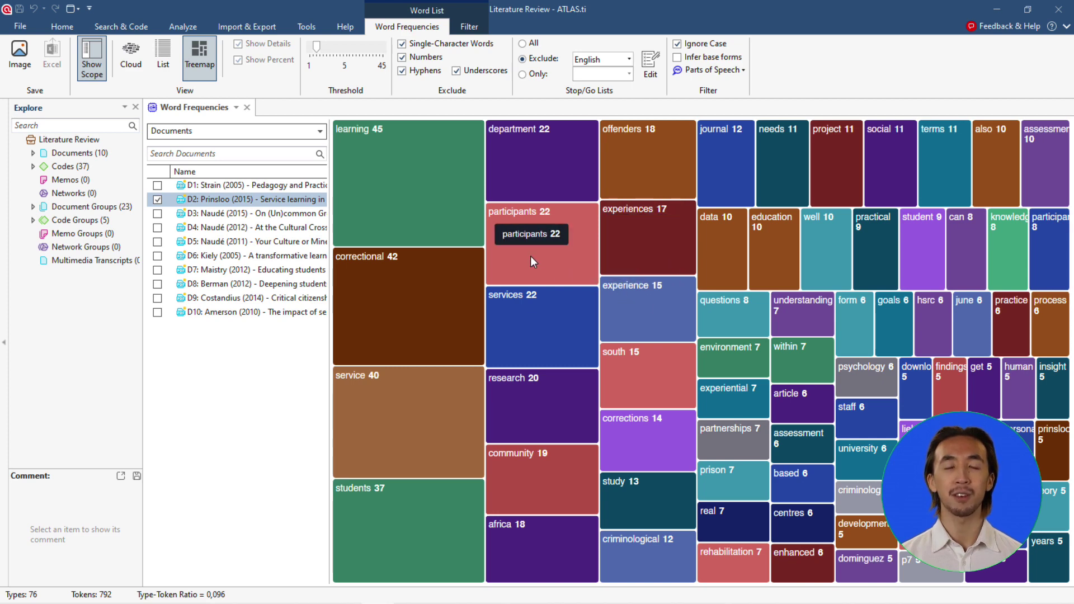
pyautogui.click(62, 26)
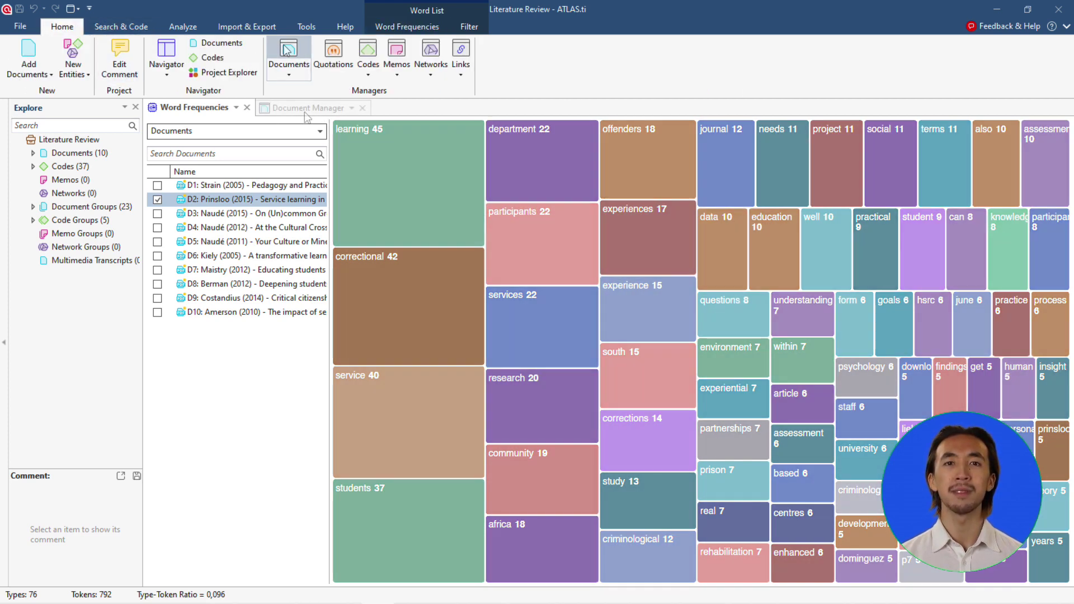
pyautogui.click(288, 51)
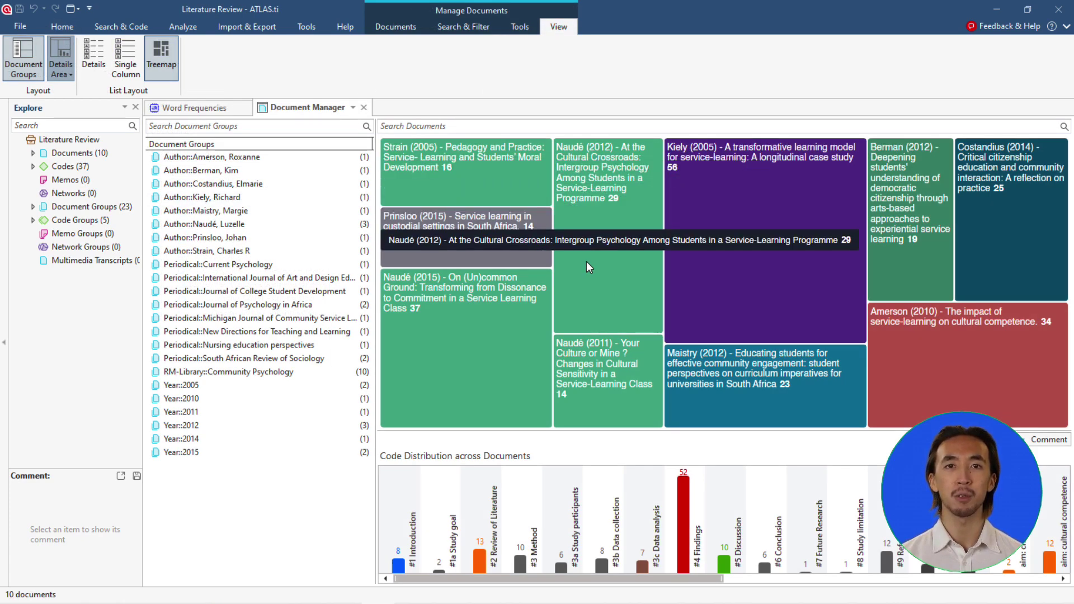
pyautogui.hotkey('ctrl', 'shift', 'c')
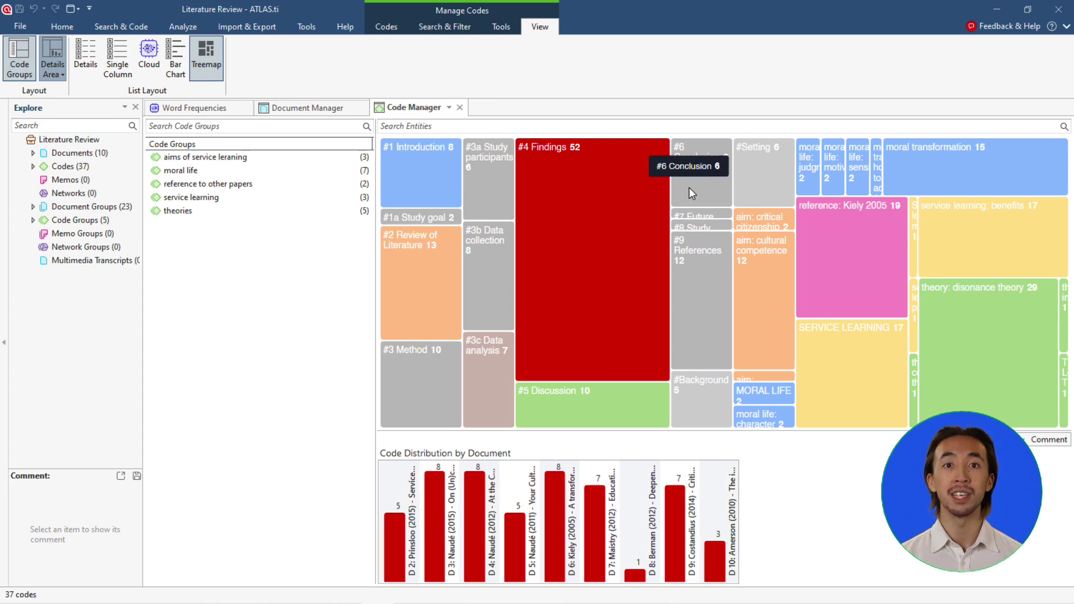
# Check #6 Conclusion's document distribution and color the #3a Study participants code brown.
pyautogui.click(689, 187)
pyautogui.click(493, 203)
pyautogui.rightClick(492, 203)
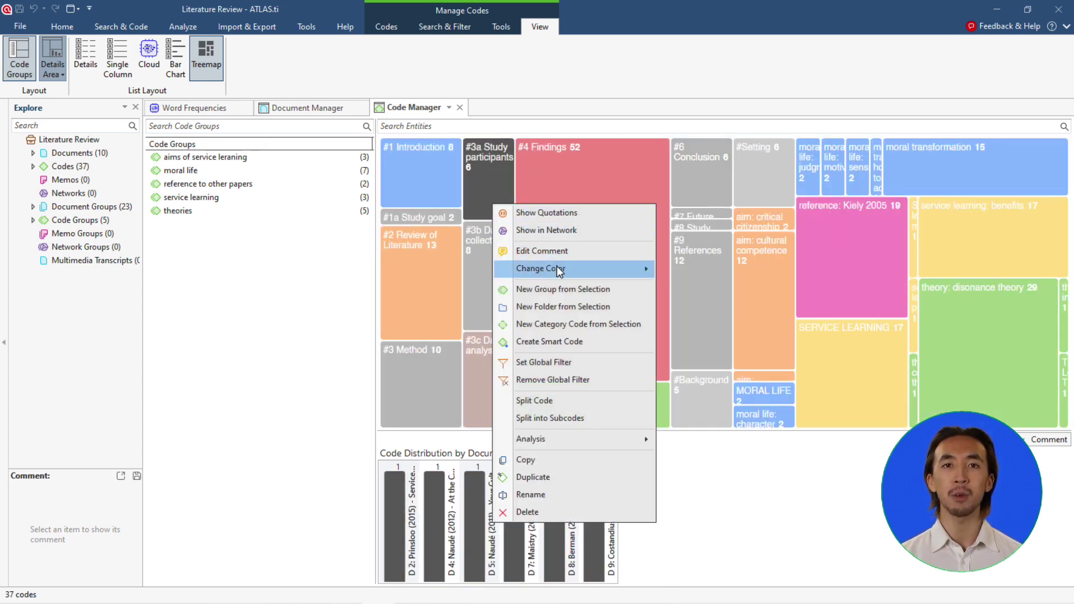
pyautogui.moveTo(643, 272)
pyautogui.click(694, 337)
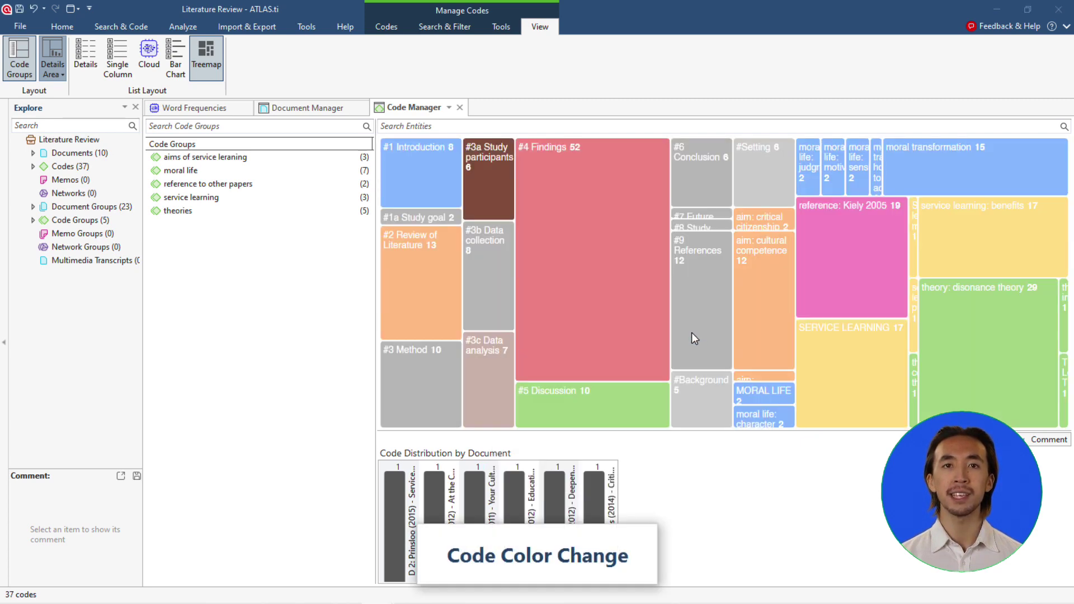
# View the document distribution of #9 References, #4 Findings and #3c Data analysis.
pyautogui.click(686, 300)
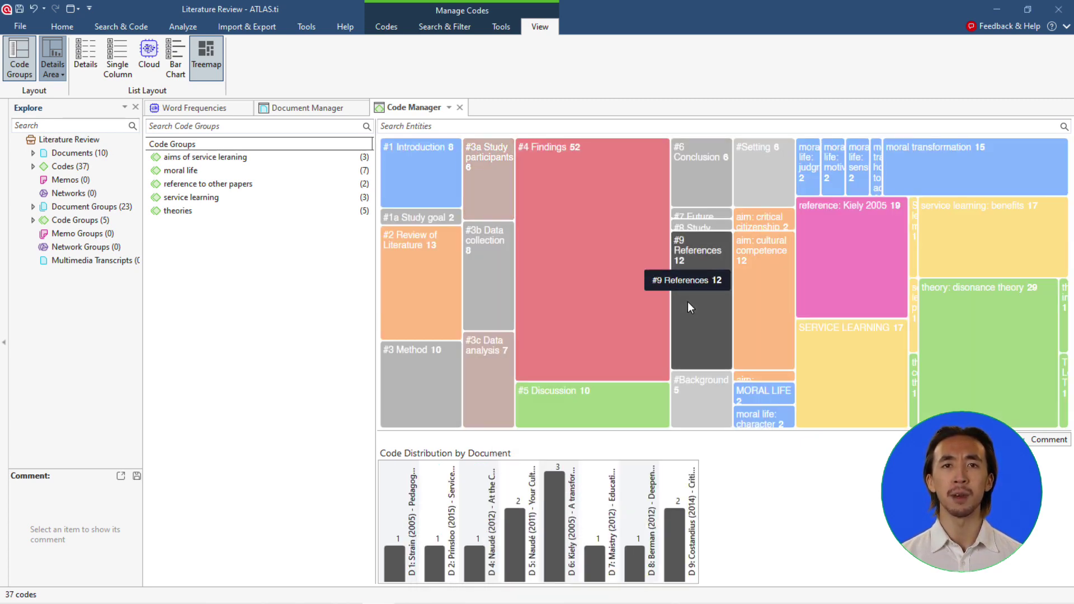
pyautogui.click(651, 328)
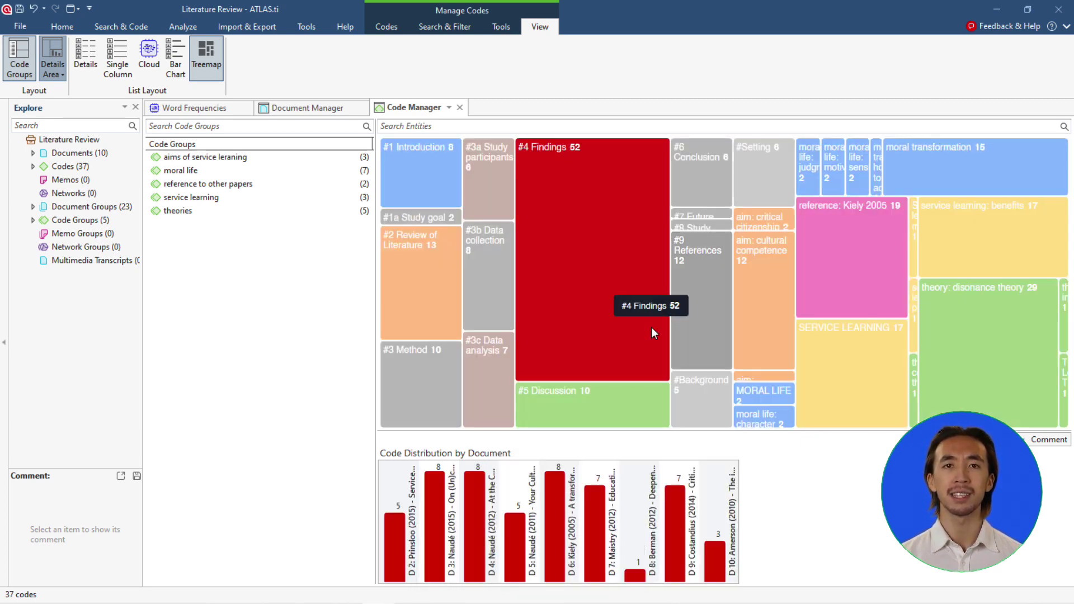
pyautogui.click(481, 366)
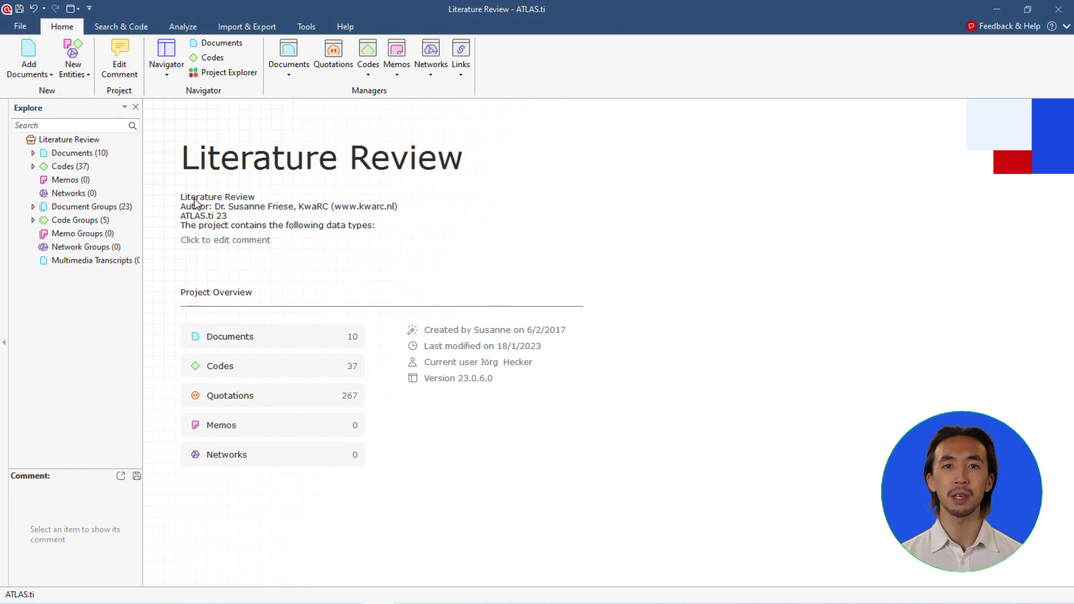
# Run Sentiment Analysis from Search & Code on the Opinion game Minecraft code.
pyautogui.click(127, 28)
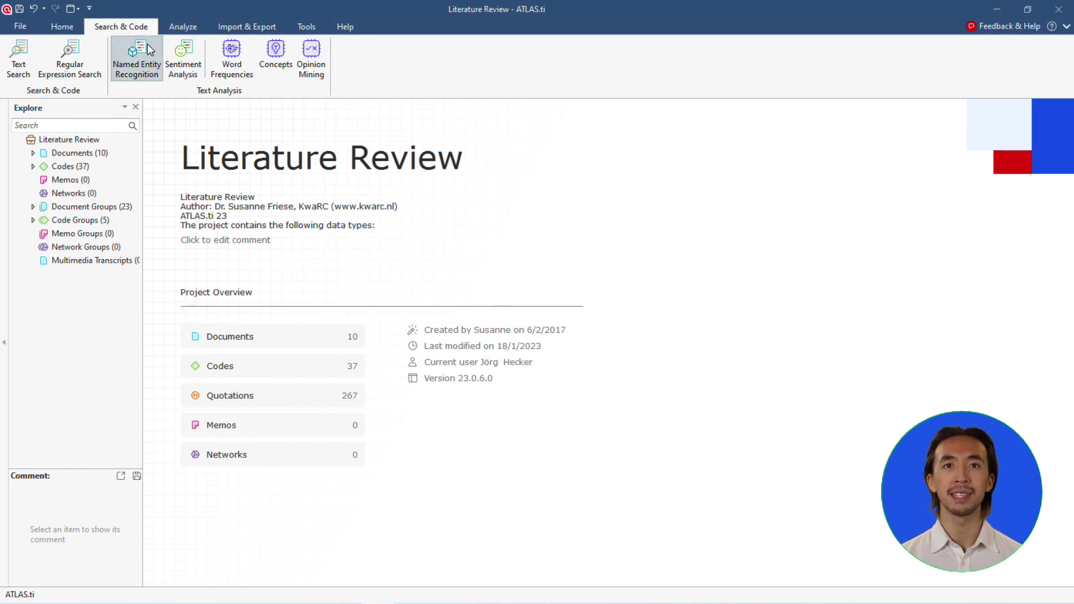
pyautogui.click(184, 66)
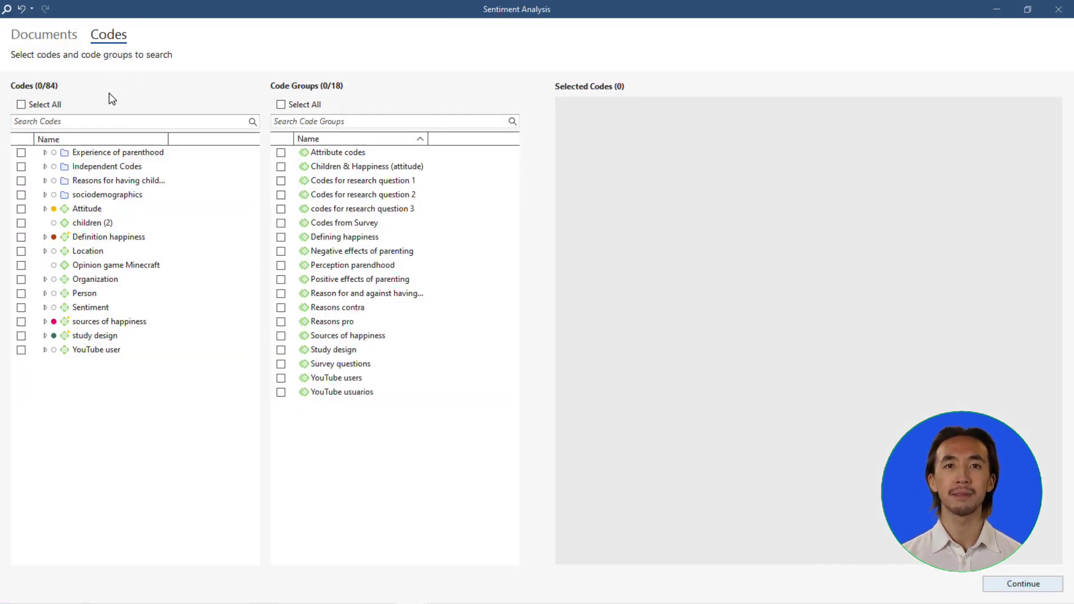
pyautogui.click(22, 266)
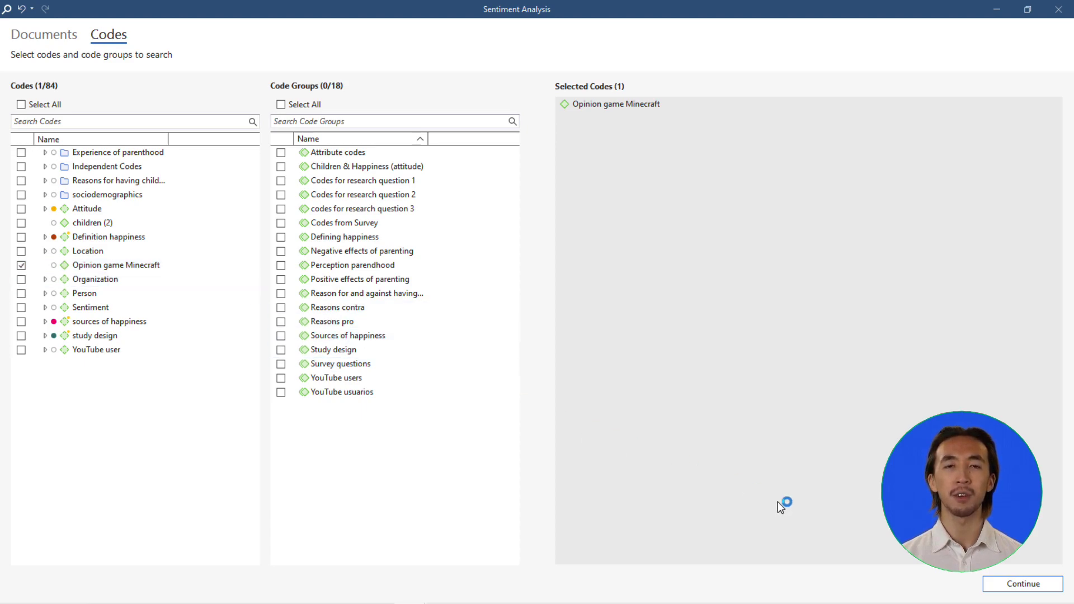
pyautogui.click(1010, 592)
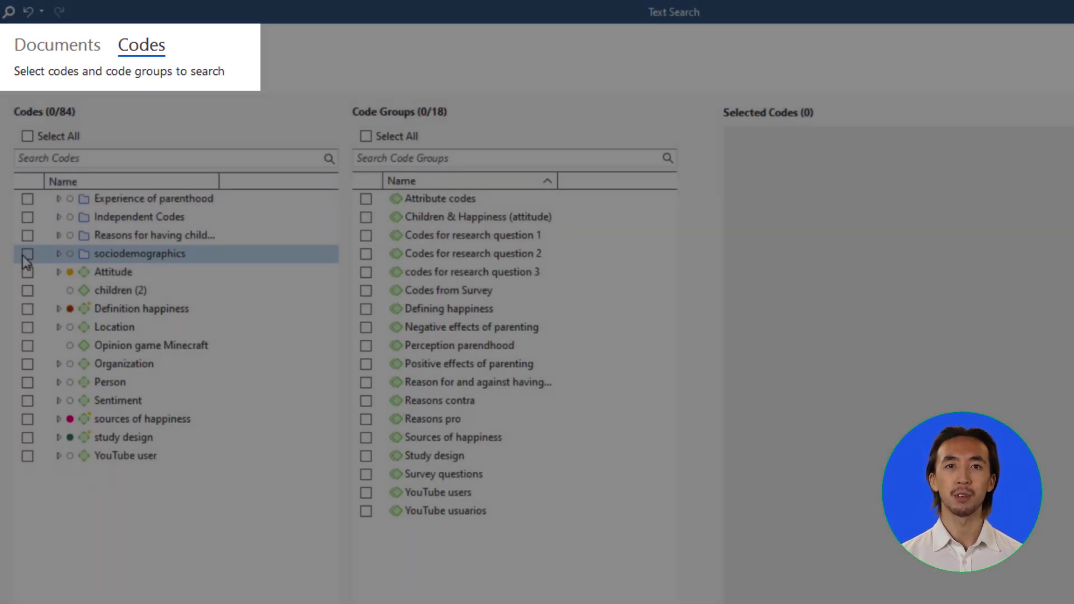
# Tick sociodemographics, children (2), Children & Happiness (attitude) and Codes for research question 1 in the search.
pyautogui.click(28, 254)
pyautogui.click(28, 290)
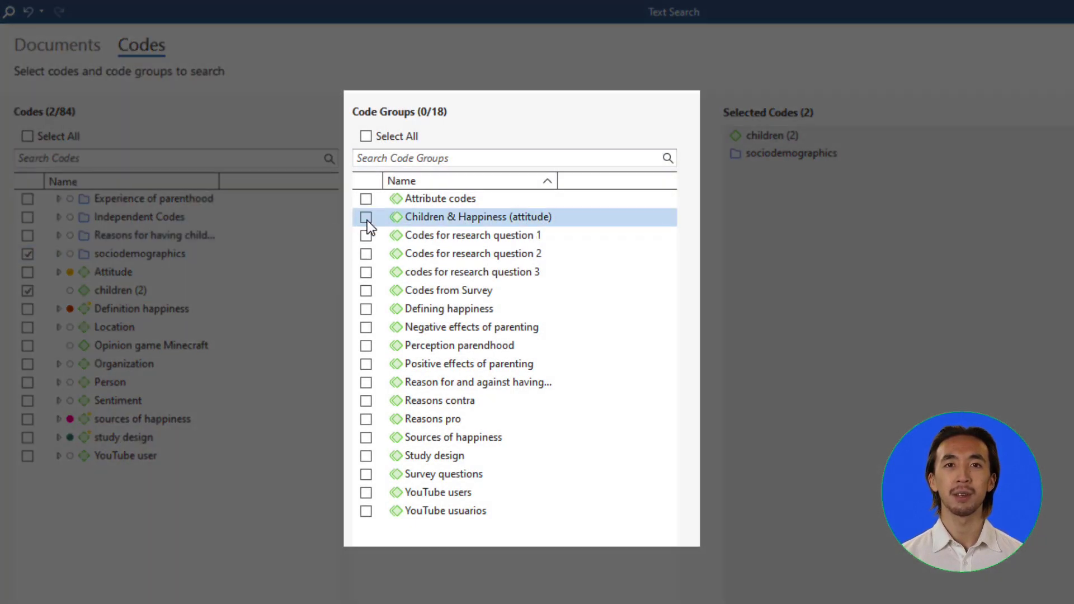
pyautogui.click(366, 218)
pyautogui.click(366, 236)
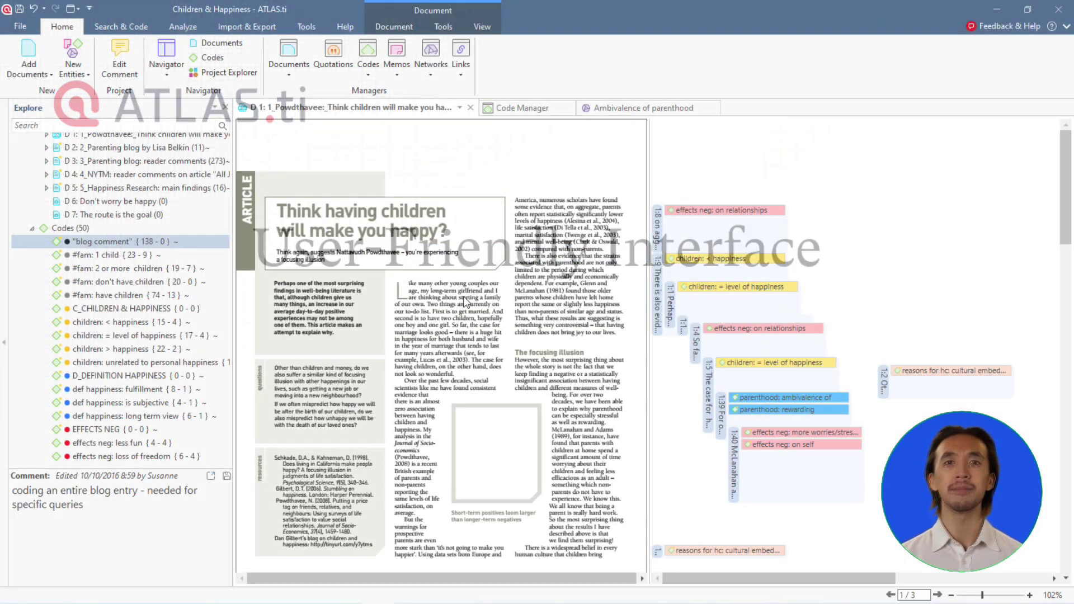
# Code the parenthood-strains passage with #fam: have children, then show the Code Manager as a treemap.
pyautogui.click(538, 284)
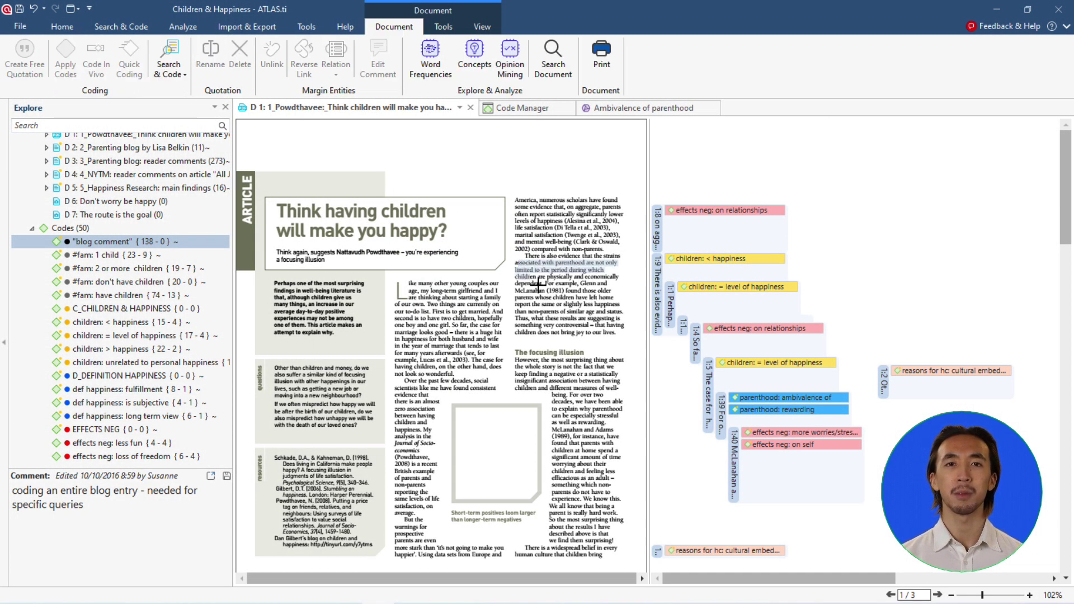
pyautogui.moveTo(538, 284); pyautogui.dragTo(604, 335)
pyautogui.rightClick(593, 312)
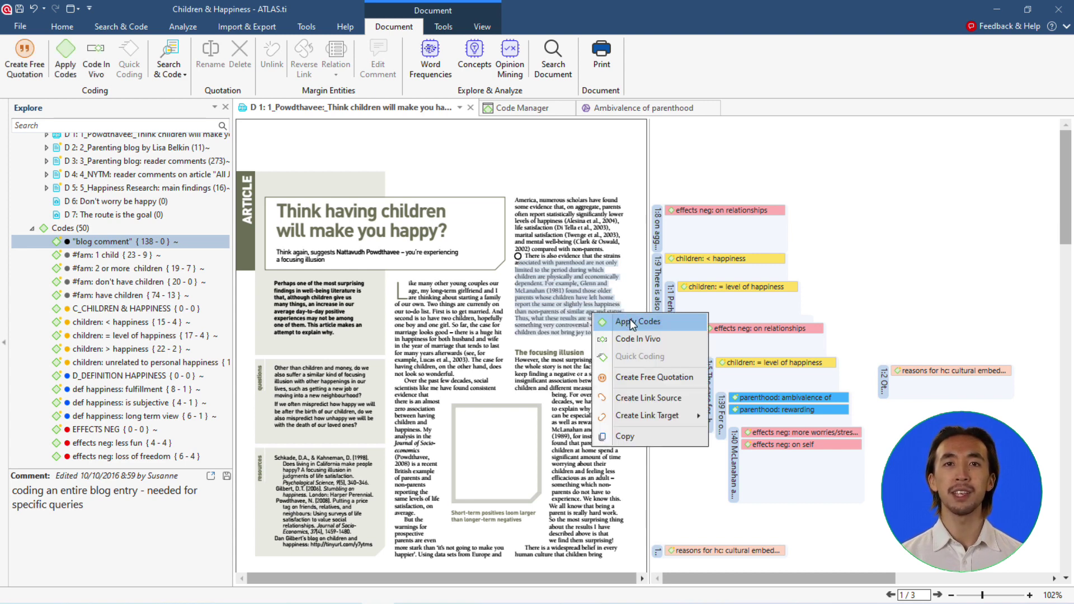
pyautogui.click(630, 319)
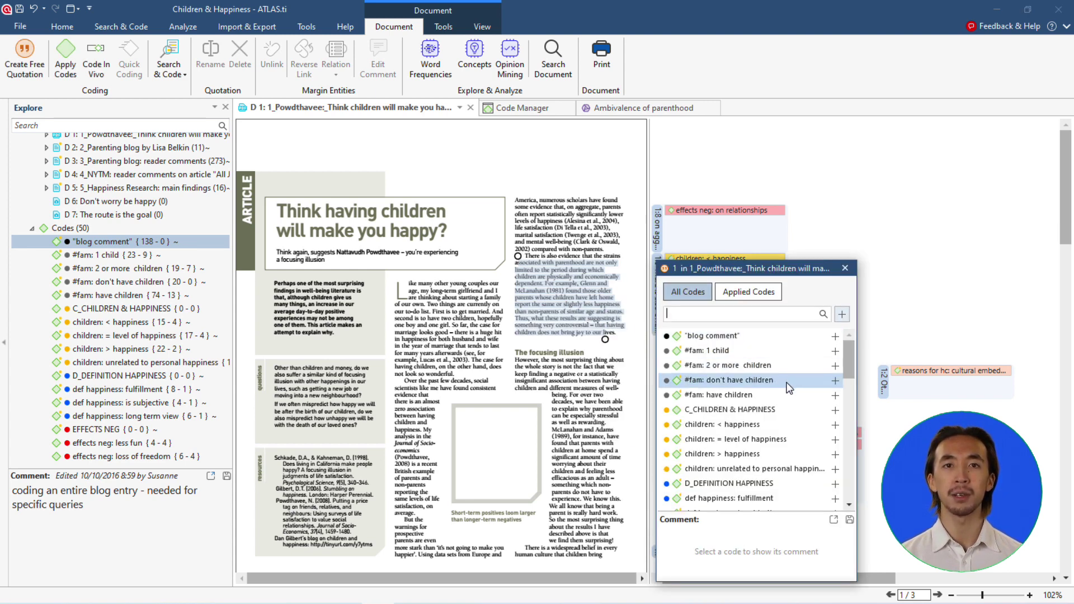
pyautogui.click(835, 395)
pyautogui.click(521, 108)
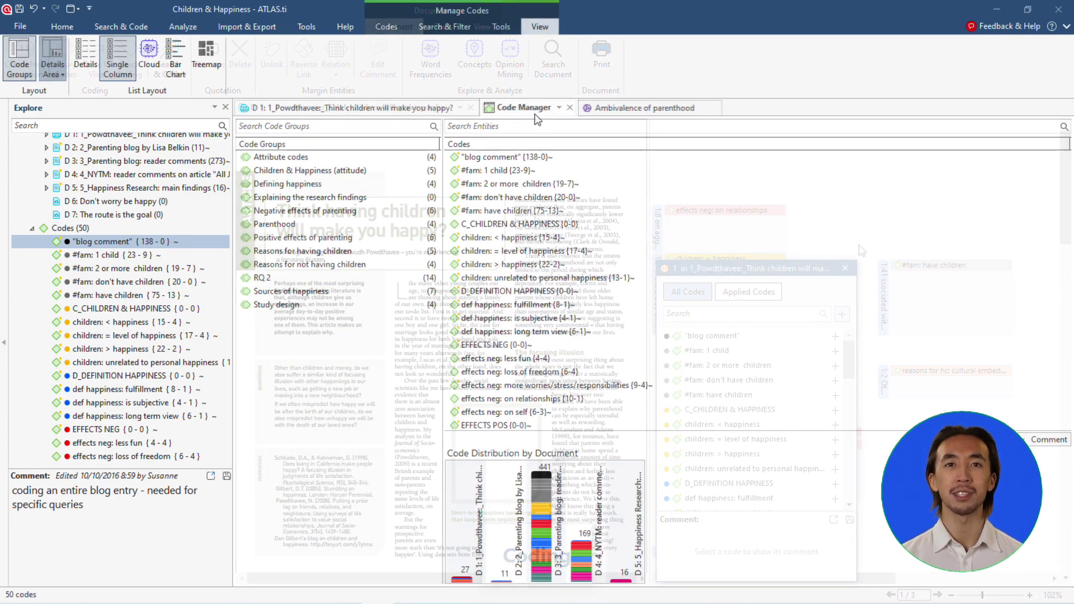
pyautogui.click(217, 56)
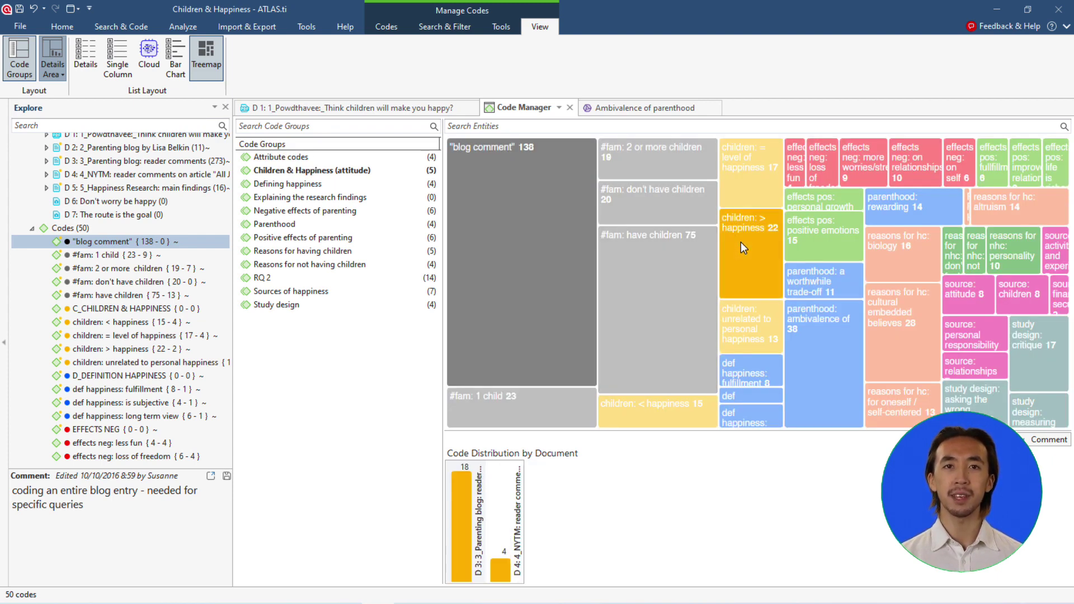
# In the Ambivalence of parenthood network, drag a link from "blog comment" to effects pos: personal growth.
pyautogui.click(639, 108)
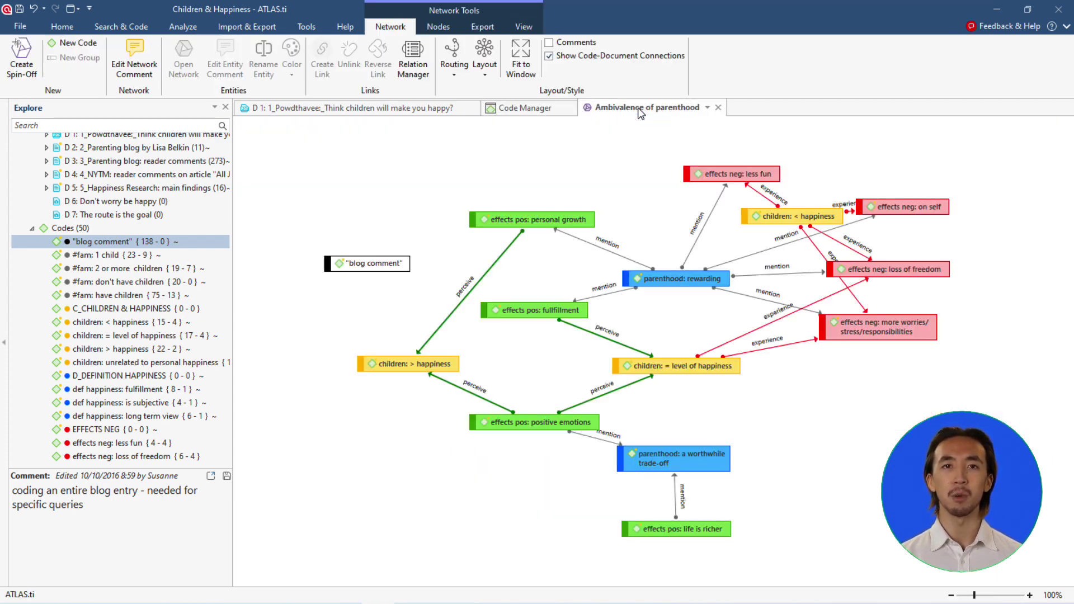
pyautogui.click(372, 263)
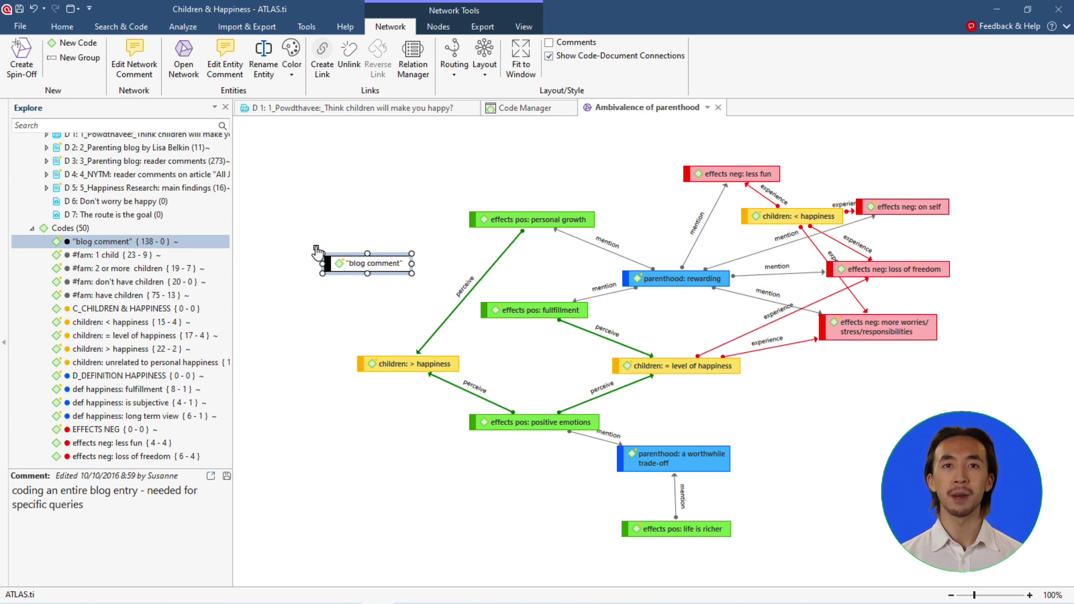
pyautogui.moveTo(317, 252); pyautogui.dragTo(496, 230)
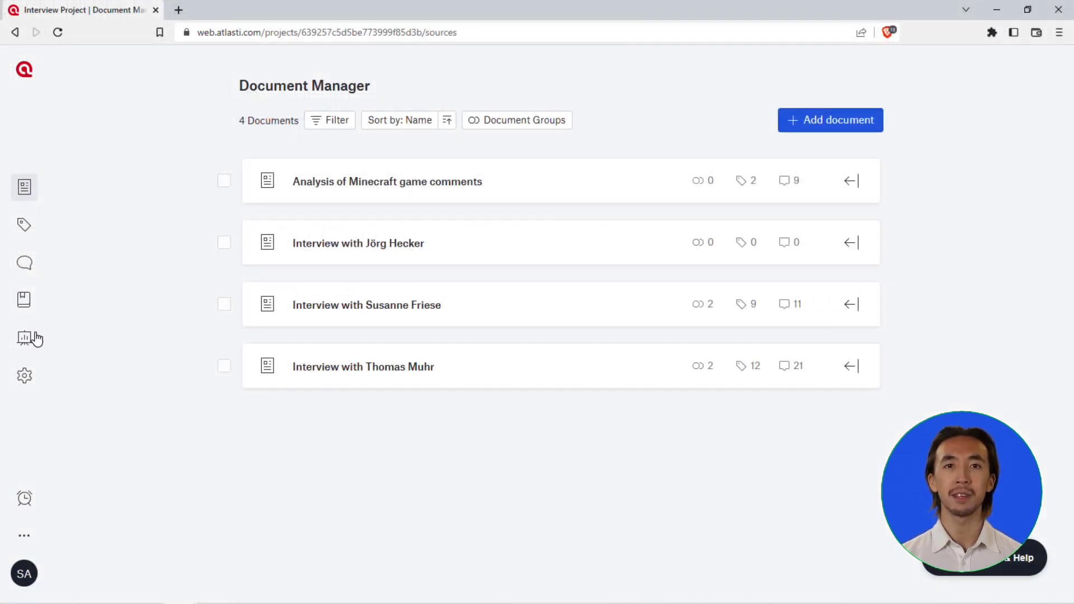
# In Reports, view the ATLAS.ti Web Benefits report, then open the Concepts report.
pyautogui.click(25, 340)
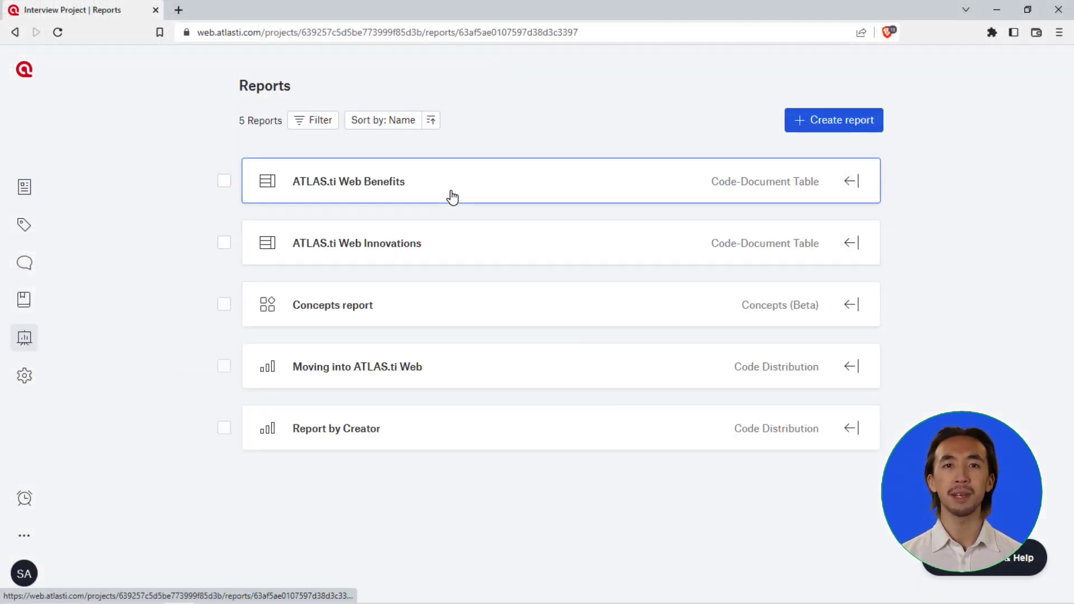
pyautogui.click(451, 196)
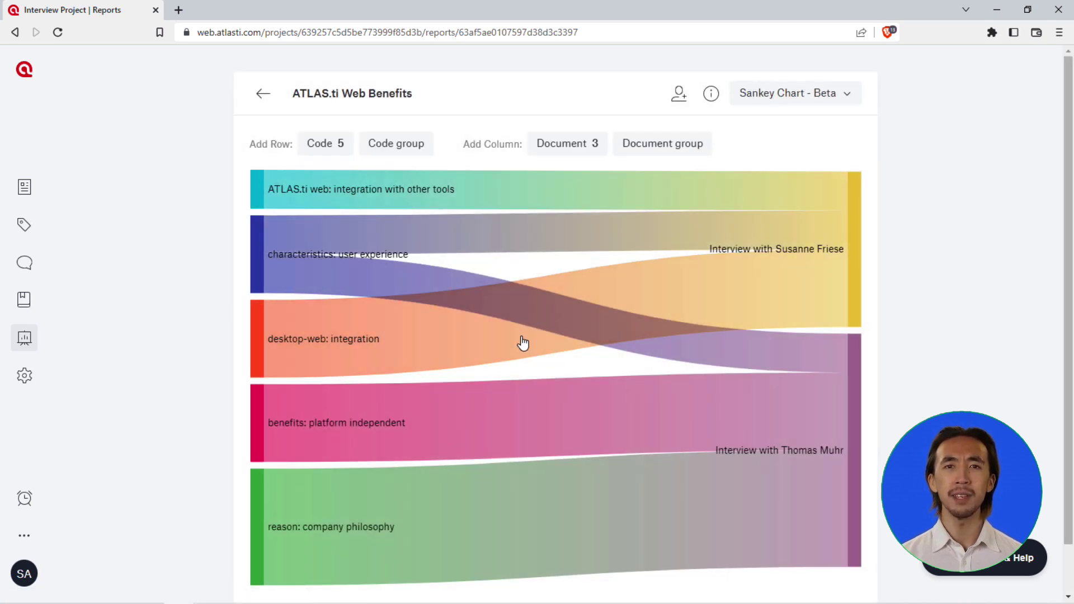
pyautogui.click(261, 95)
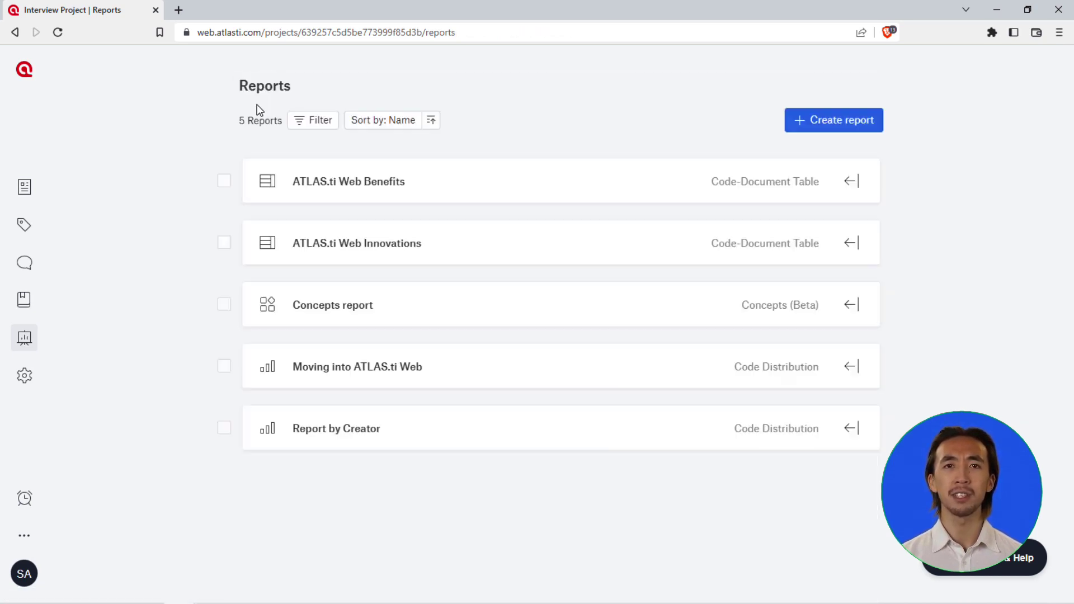
pyautogui.click(411, 308)
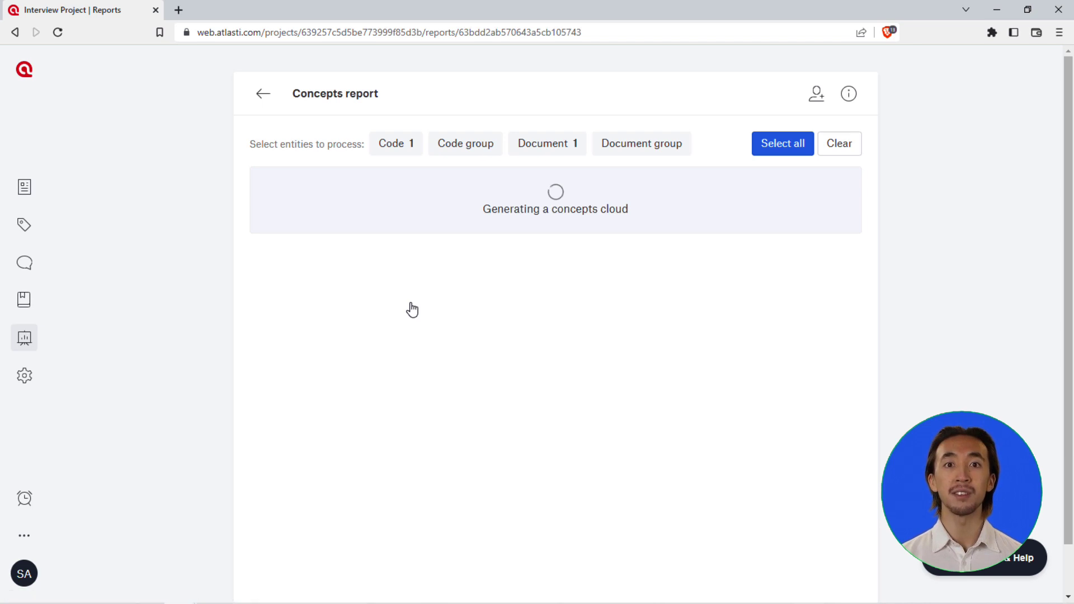